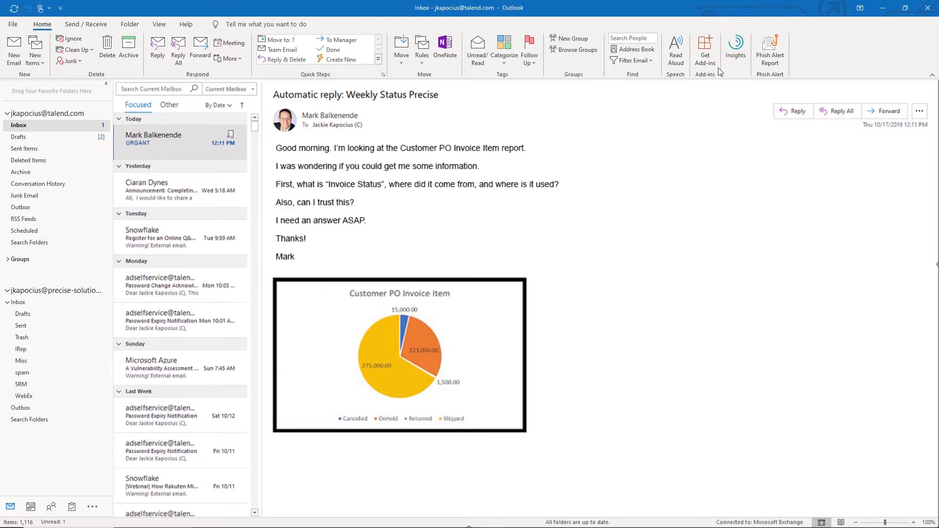
Search the catalog for 'Invoice Status' and open its Finance glossary term
{"action": "left_click", "coordinate": [882, 14]}
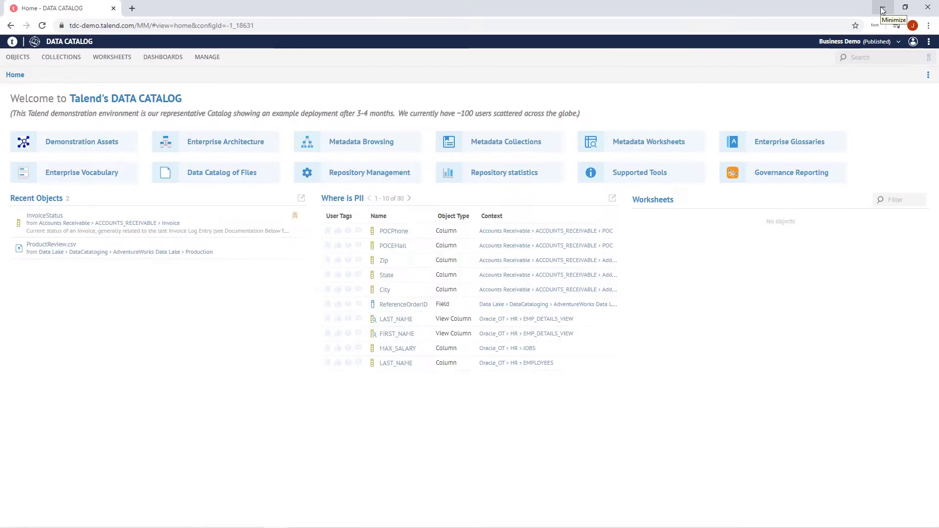
{"action": "left_click", "coordinate": [859, 58]}
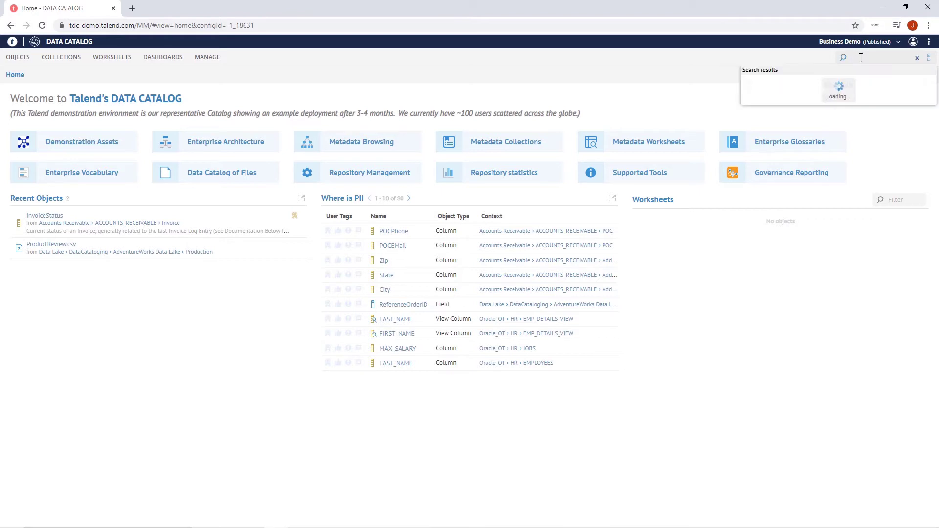
{"action": "type", "text": "Invoice Status"}
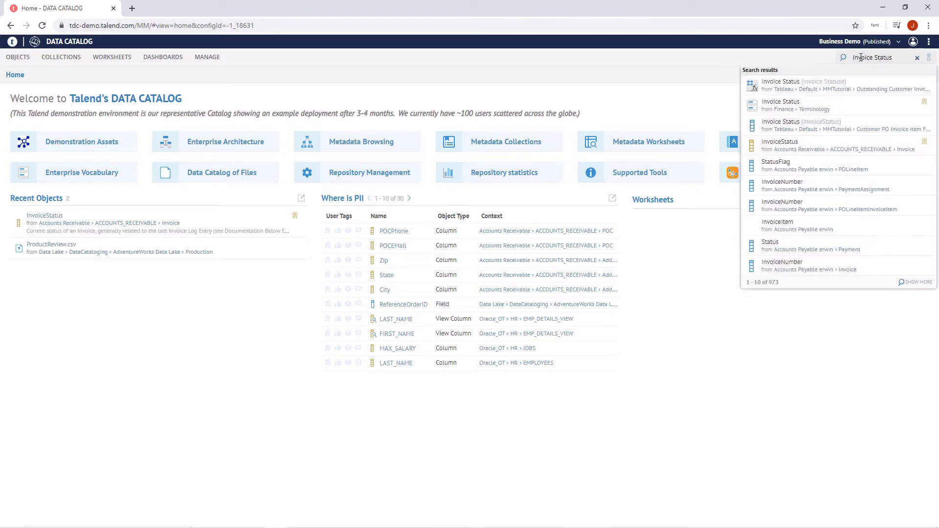
{"action": "left_click", "coordinate": [780, 101]}
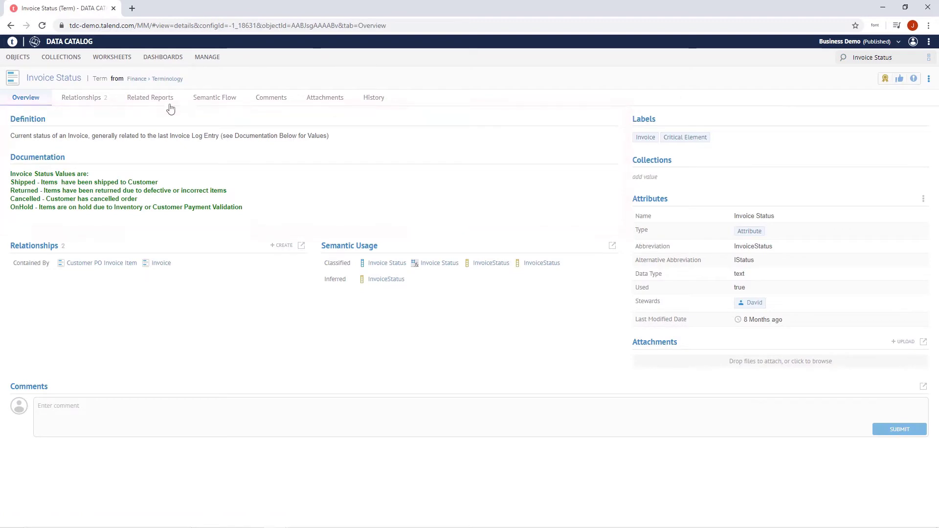
{"action": "mouse_move", "coordinate": [132, 193]}
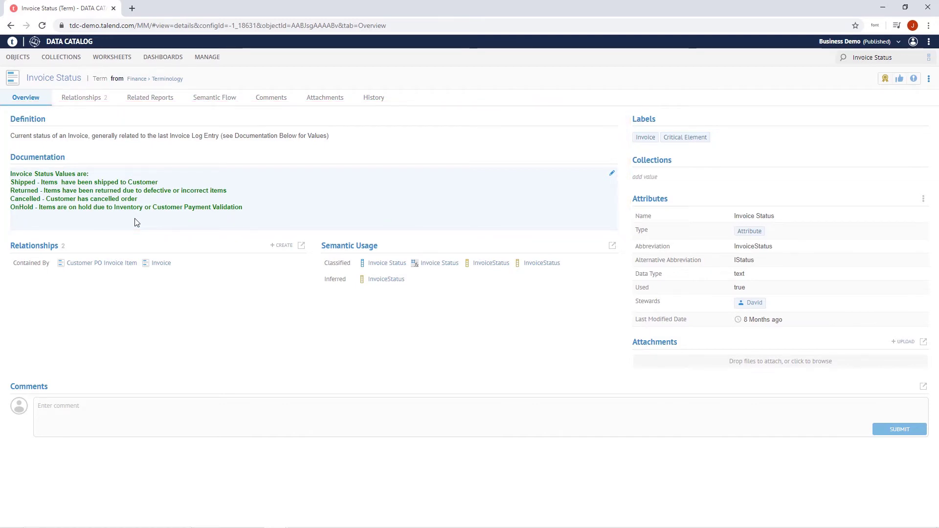
View the Invoice Status term's Semantic Flow as a diagram
{"action": "left_click", "coordinate": [213, 97]}
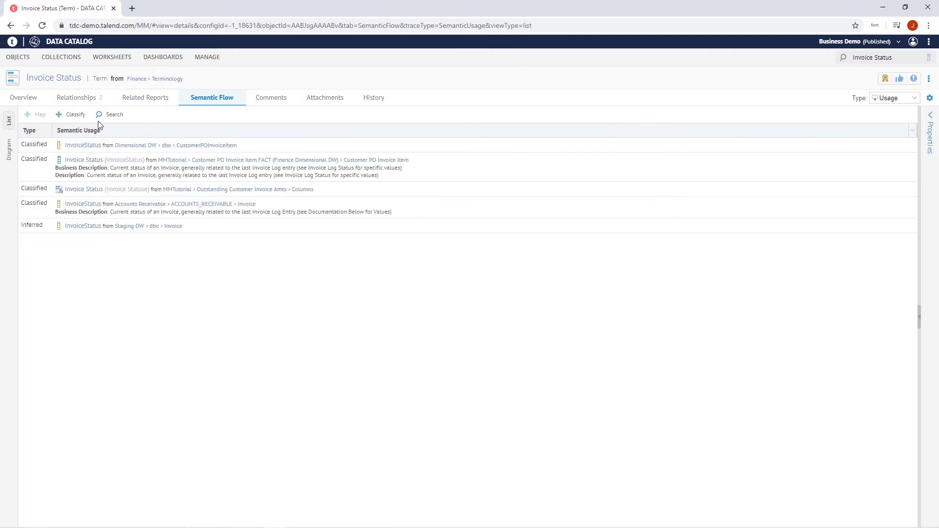
{"action": "left_click", "coordinate": [12, 146]}
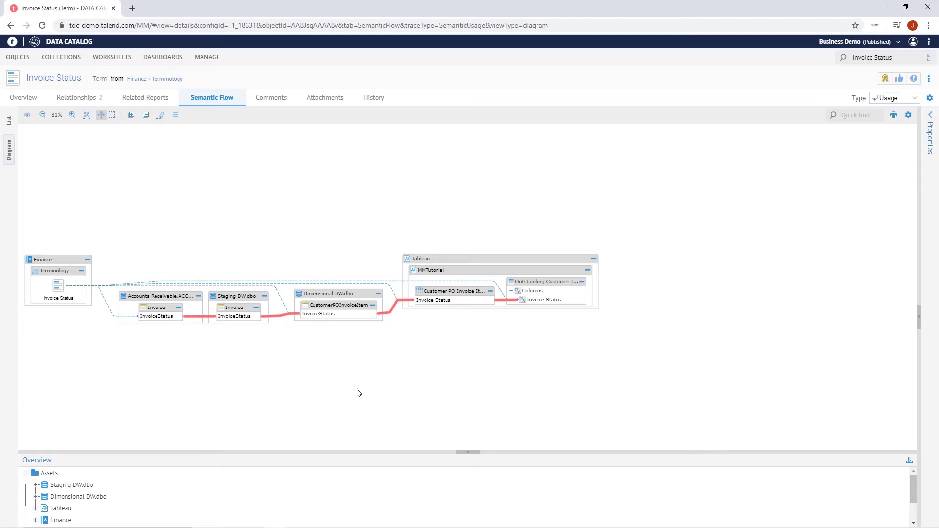
Open the Customer PO Invoice Item fact table and view its Data Flow lineage
{"action": "left_click", "coordinate": [455, 292]}
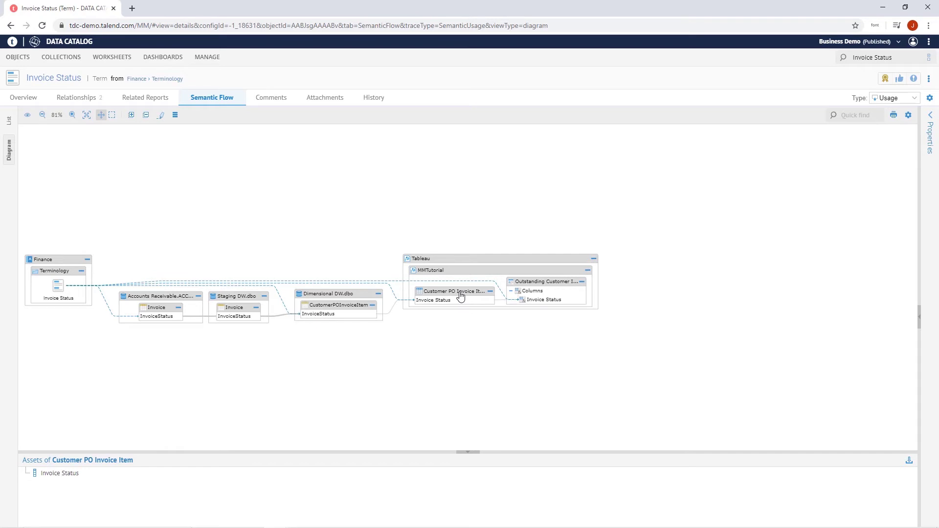
{"action": "double_click", "coordinate": [461, 295]}
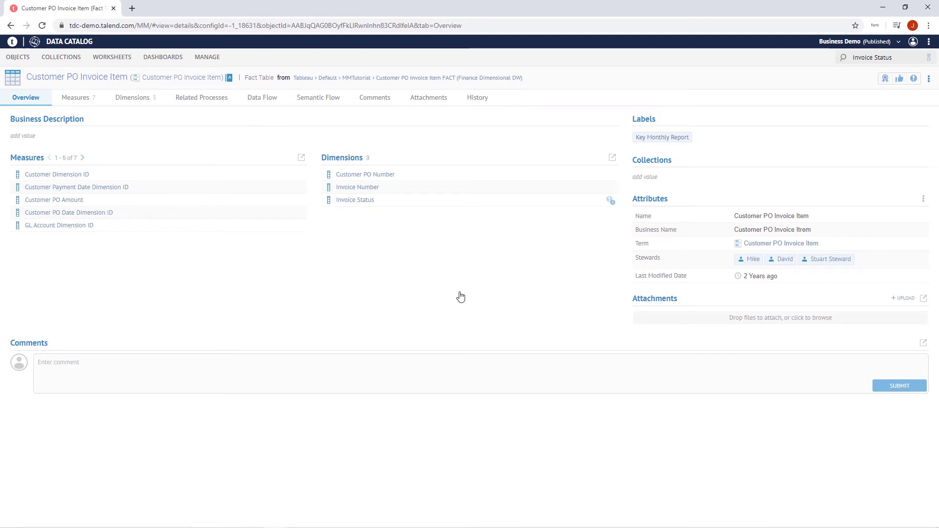
{"action": "left_click", "coordinate": [261, 98]}
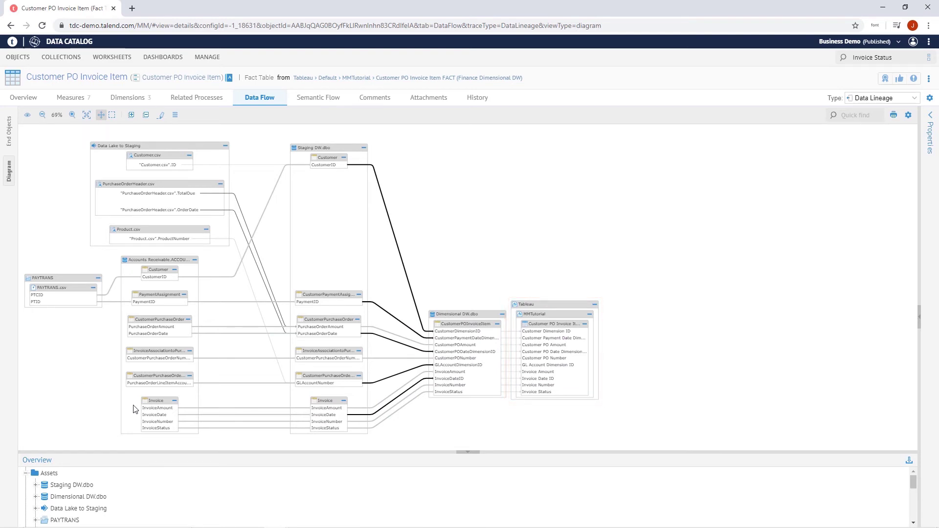
Open the InvoiceStatus column from the Accounts Receivable Invoice table in the lineage diagram
{"action": "double_click", "coordinate": [157, 428]}
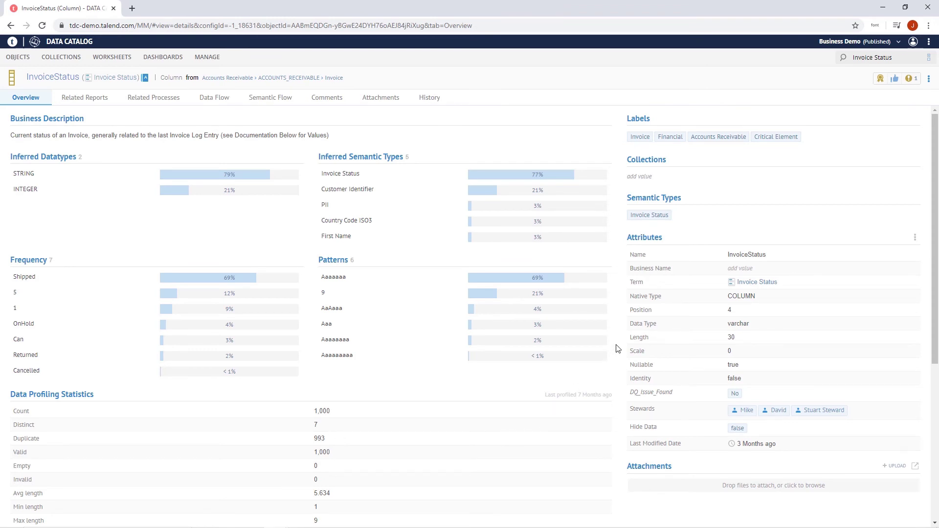
{"action": "scroll", "coordinate": [616, 348], "scroll_direction": "down", "scroll_amount": 1}
{"action": "scroll", "coordinate": [616, 348], "scroll_direction": "up", "scroll_amount": 1}
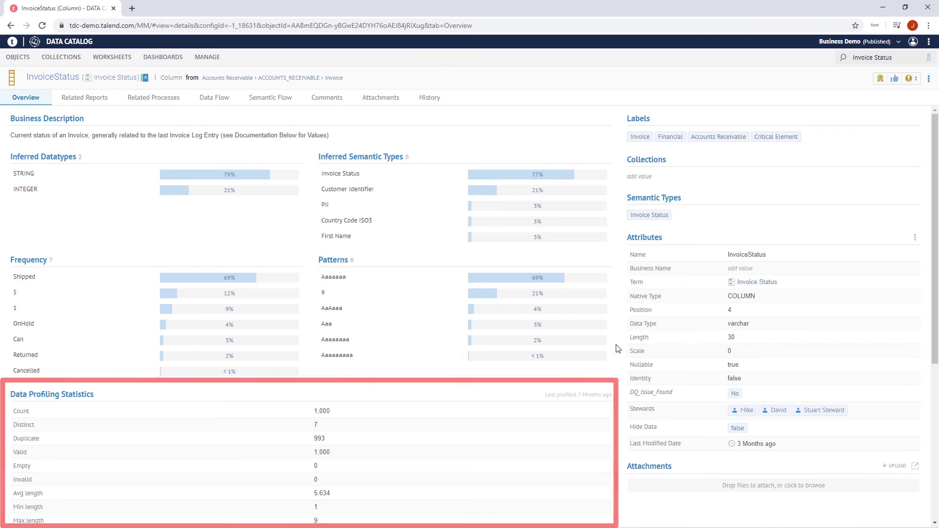
Reply to Mark with a greeting, a definition heading and the pasted Invoice Status screenshot
{"action": "left_click", "coordinate": [882, 8]}
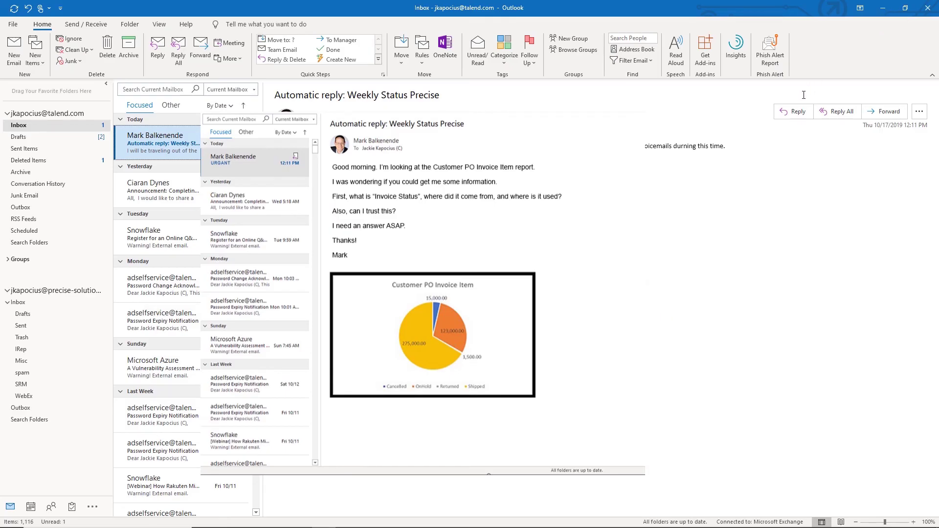
{"action": "left_click", "coordinate": [794, 112]}
{"action": "type", "text": "Hello"}
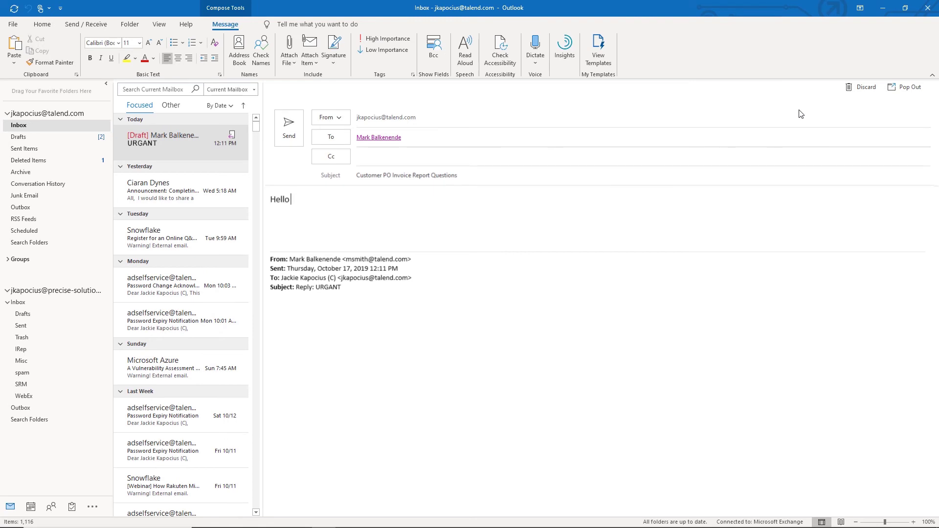
{"action": "type", "text": " Mark!"}
{"action": "key", "text": "Return"}
{"action": "key", "text": "Return"}
{"action": "type", "text": "Please find"}
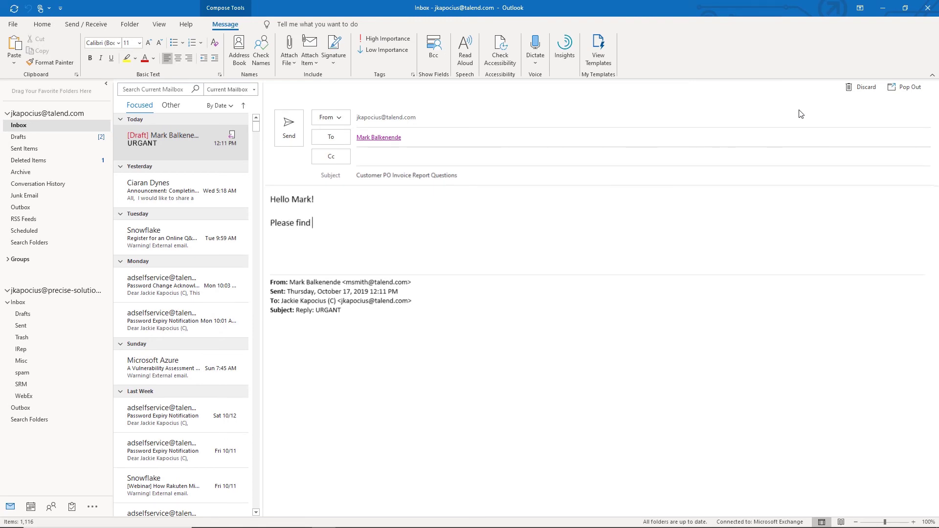
{"action": "type", "text": " the responses to the"}
{"action": "type", "text": " email you sent me regarding the Customer PO Inv"}
{"action": "type", "text": "oice "}
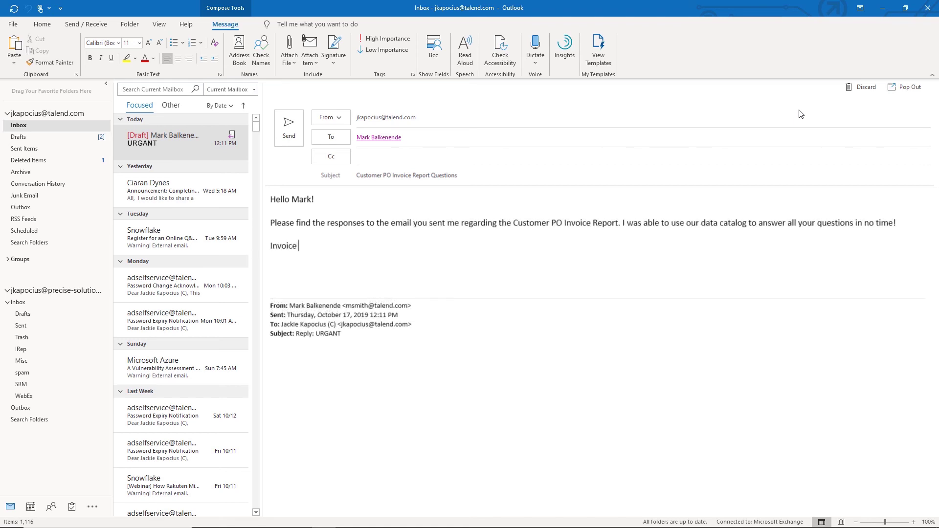
{"action": "type", "text": "Business Term:"}
{"action": "key", "text": "Return"}
{"action": "key", "text": "ctrl+v"}
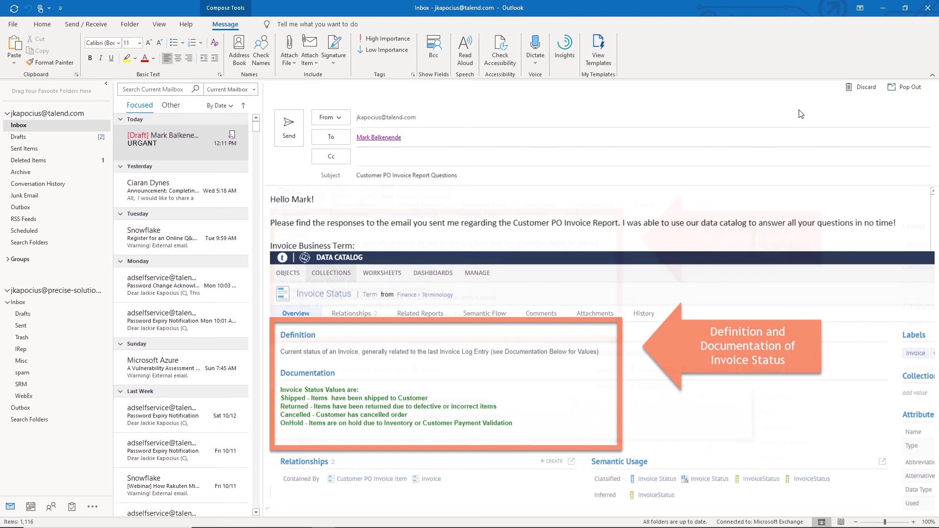
{"action": "key", "text": "Return"}
{"action": "type", "text": "Where is it used"}
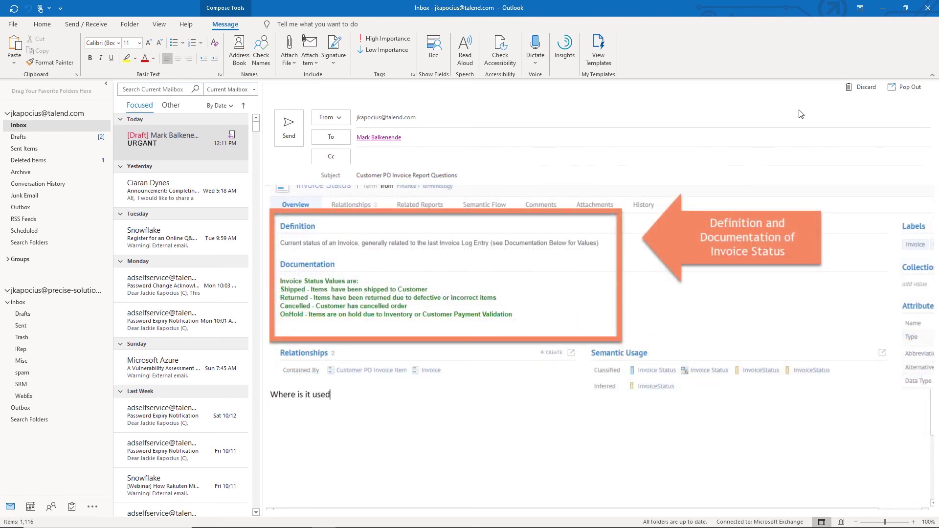
{"action": "type", "text": "?"}
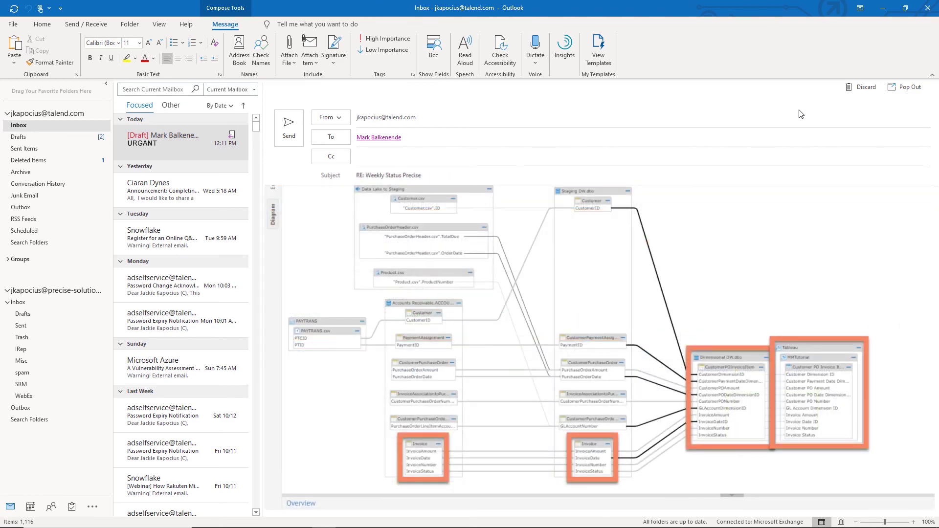